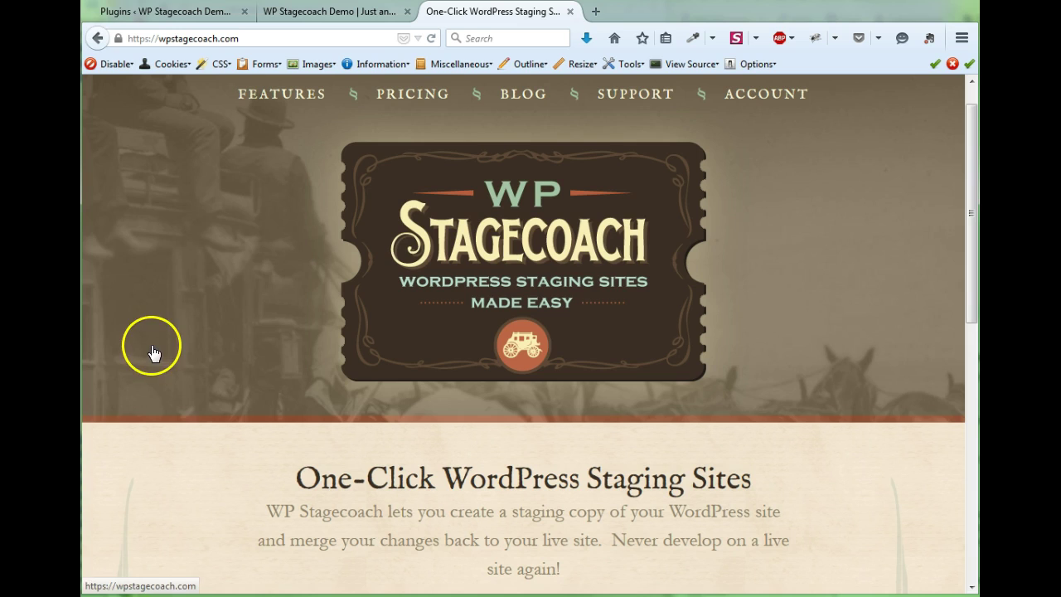
Activate the WP Stagecoach plugin on the live demo site and open its settings
left_click(334, 15)
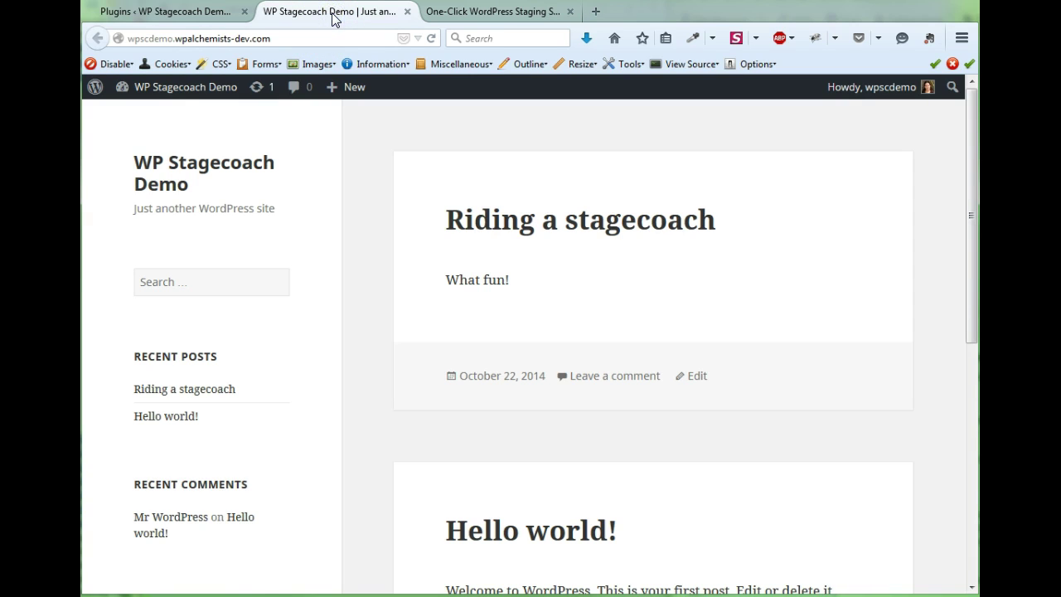
left_click(184, 15)
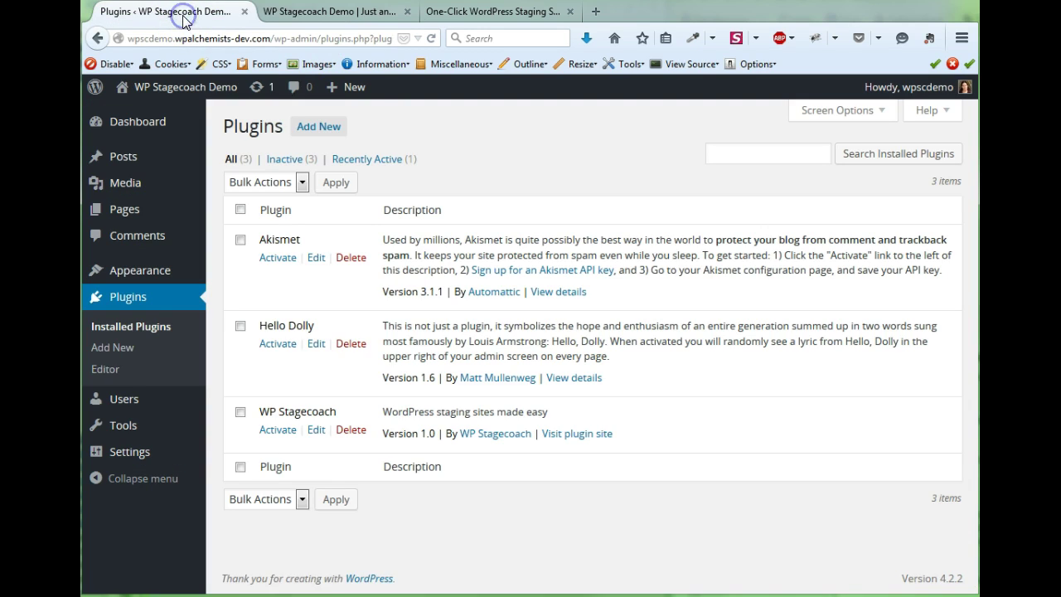
left_click(286, 431)
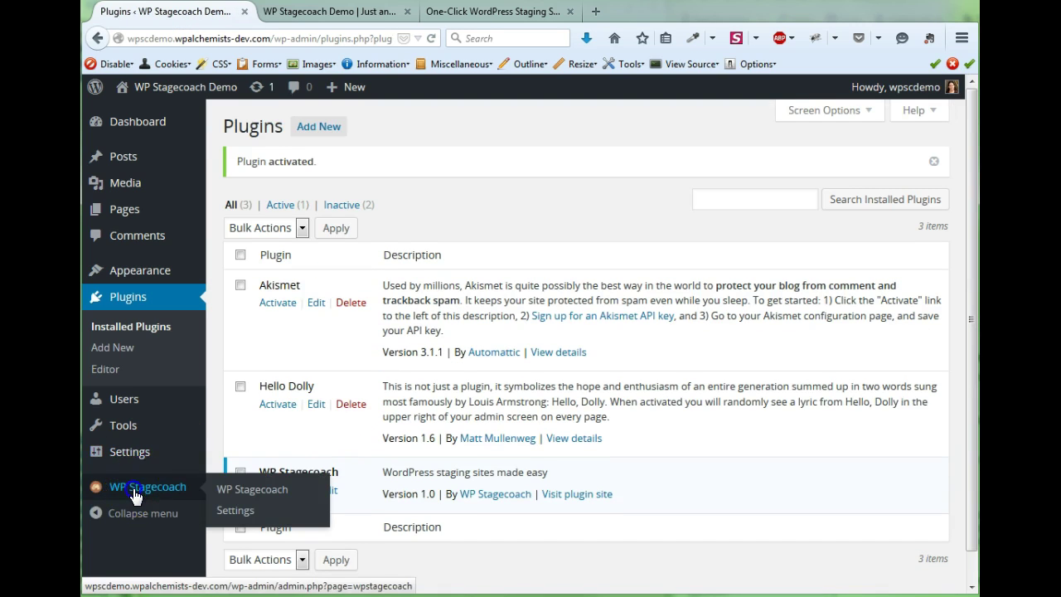
left_click(133, 488)
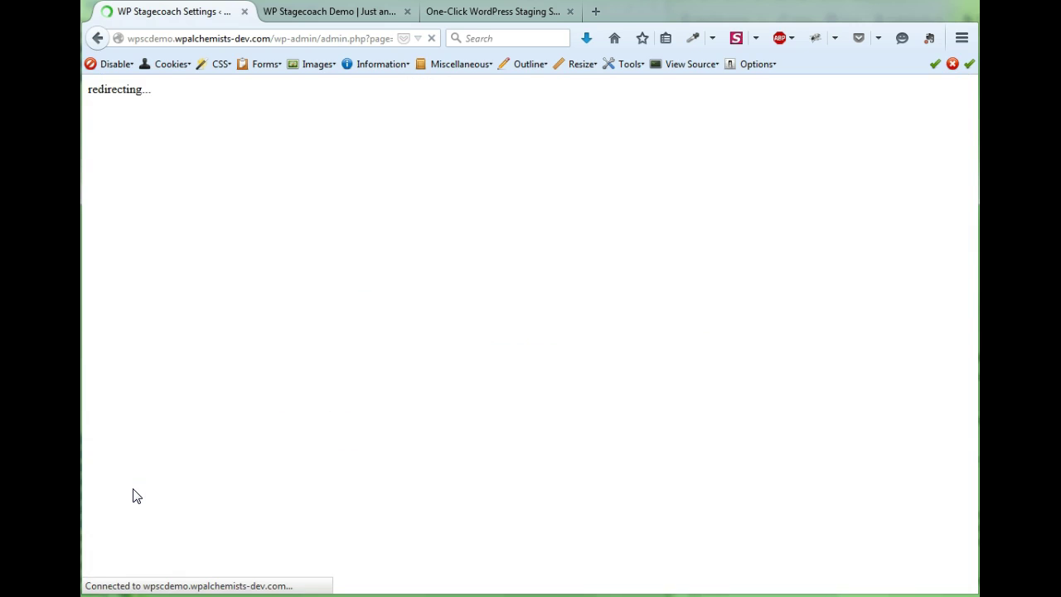
Enter the WP Stagecoach user name and API key in the plugin settings and submit them
left_click(359, 240)
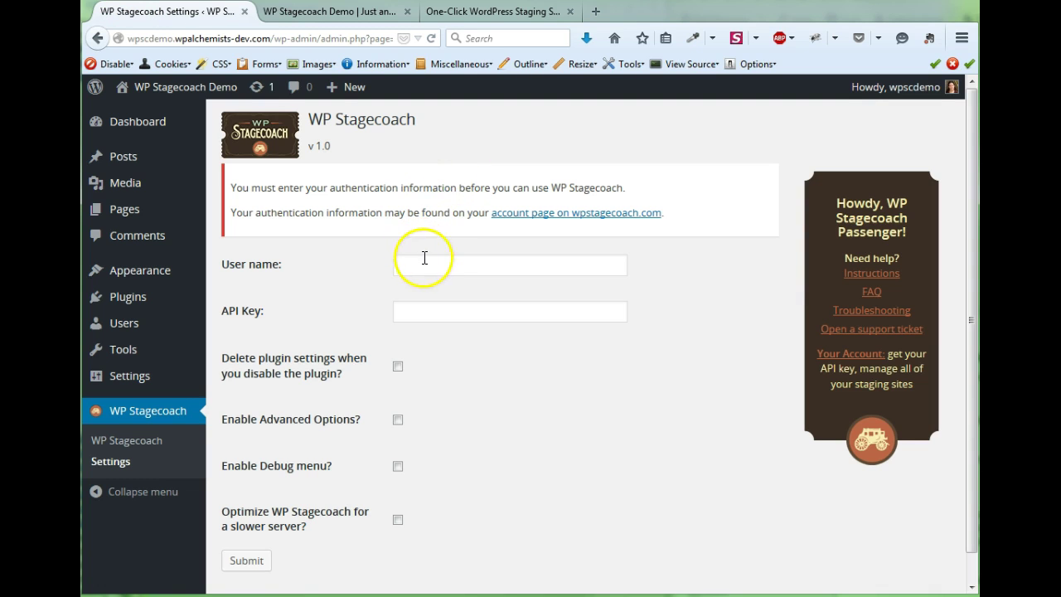
left_click(425, 261)
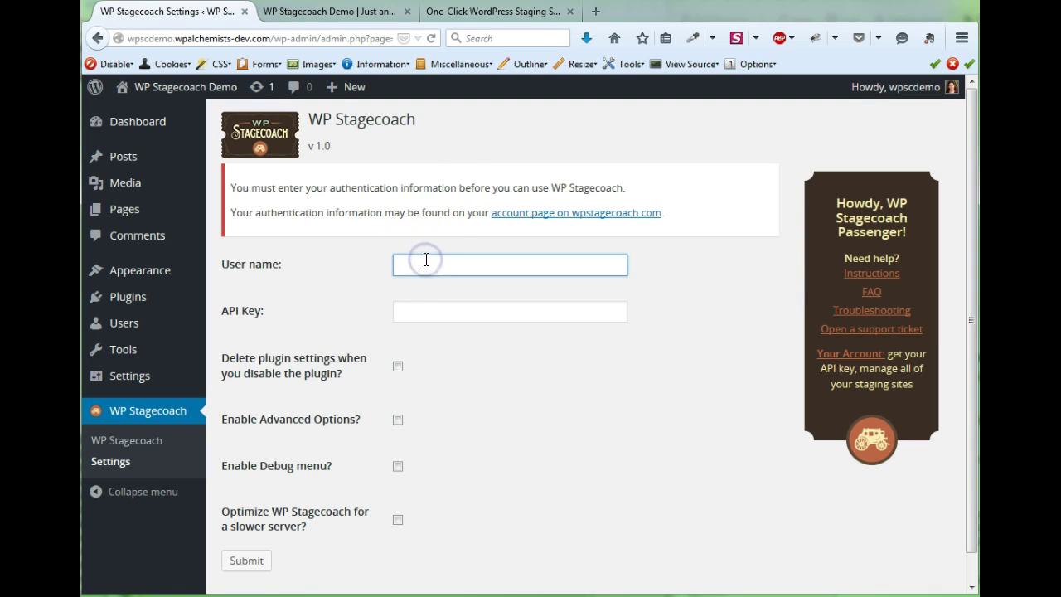
type("wp")
left_click(425, 287)
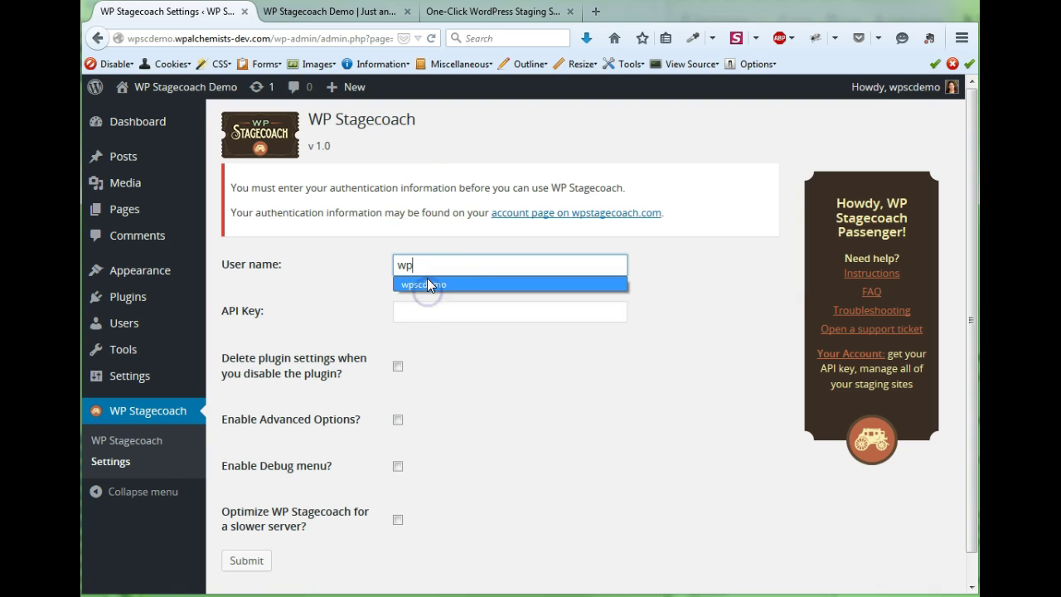
left_click(430, 314)
key("ctrl+v")
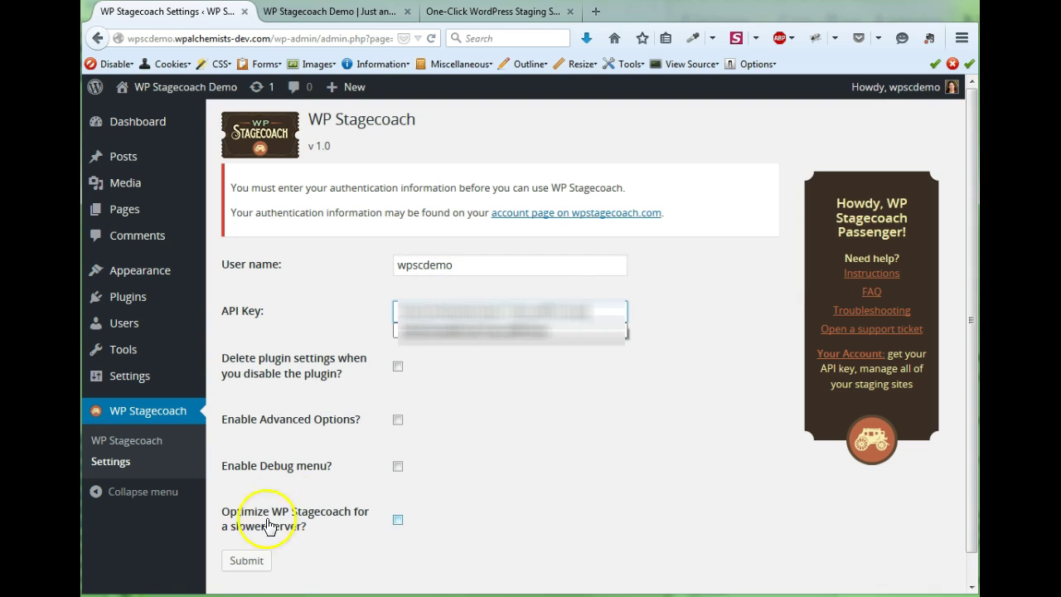
left_click(247, 560)
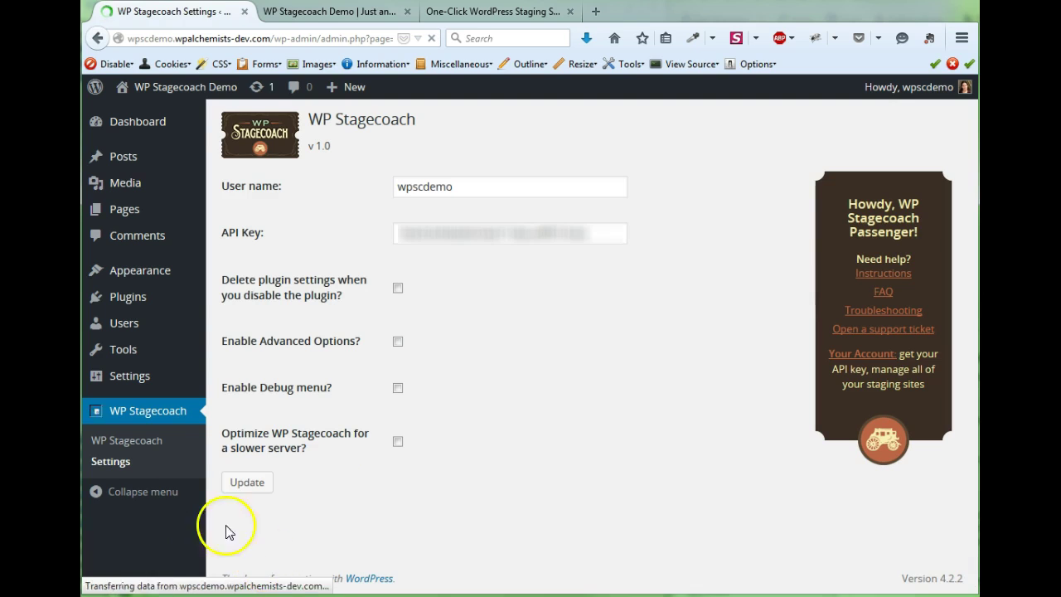
Create a staging site at wpscdemo.wpstagecoach.com with caching plugins left enabled and no password protection
left_click(135, 443)
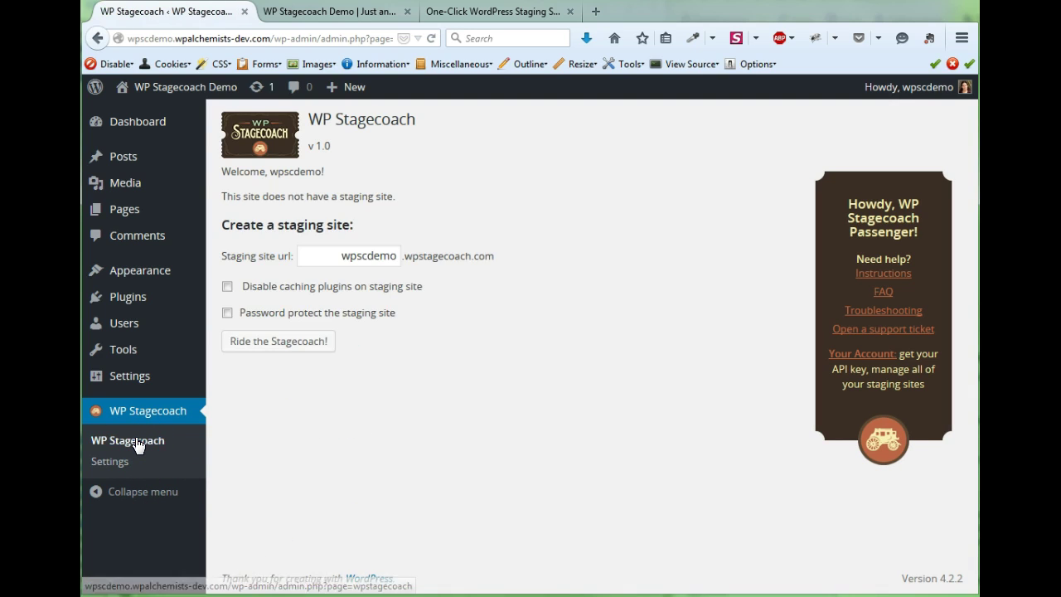
left_click(299, 352)
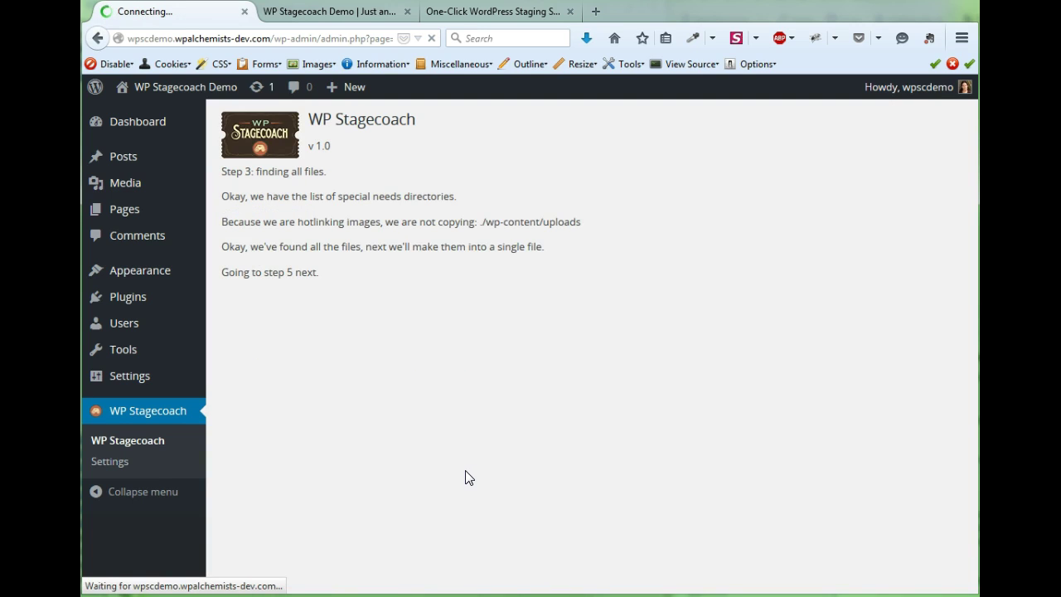
left_click(465, 473)
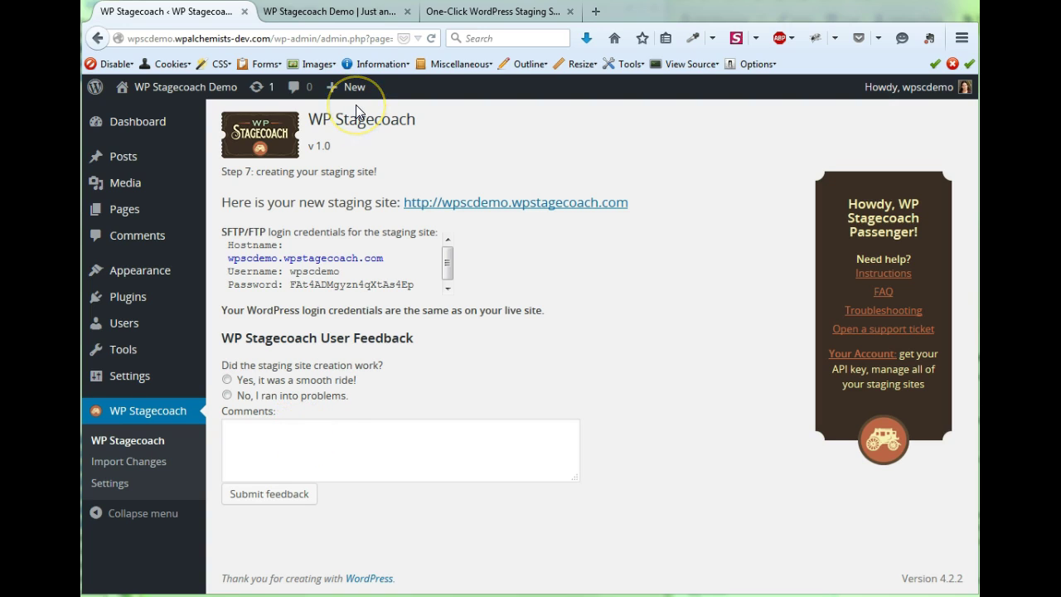
Open the new staging site in a separate tab and compare its home page with the live site
middle_click(462, 214)
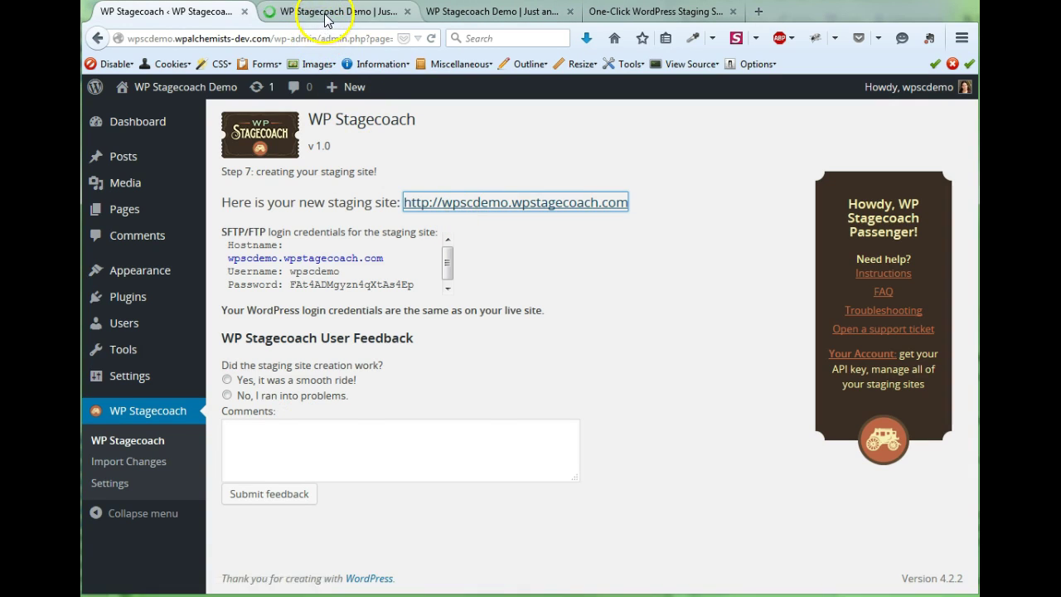
left_click(326, 17)
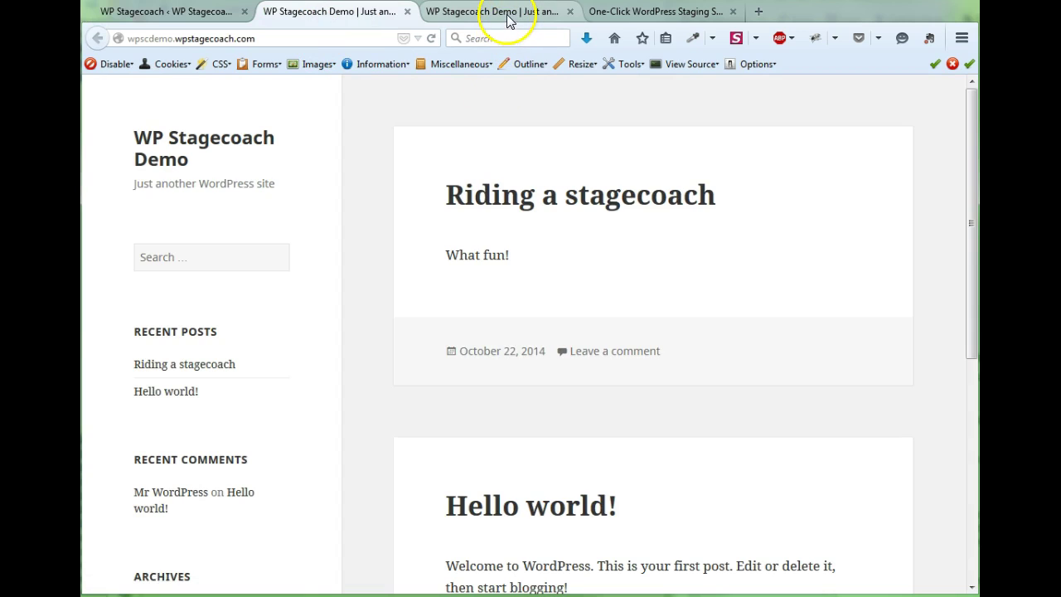
left_click(507, 12)
left_click(341, 13)
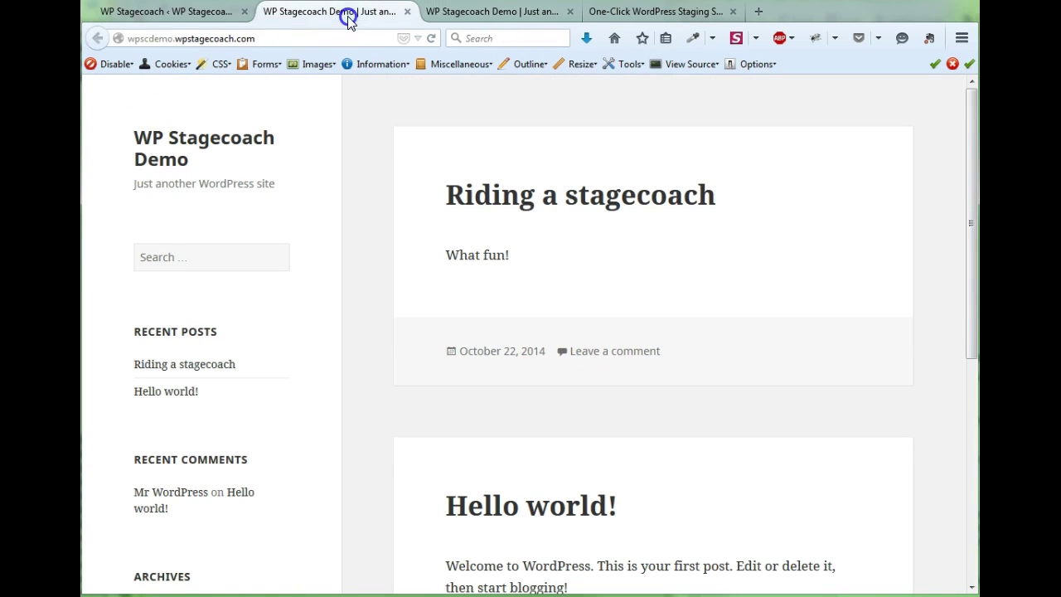
Go to the staging site's admin login at wpscdemo.wpstagecoach.com/wp-admin
left_click(278, 42)
left_click(343, 38)
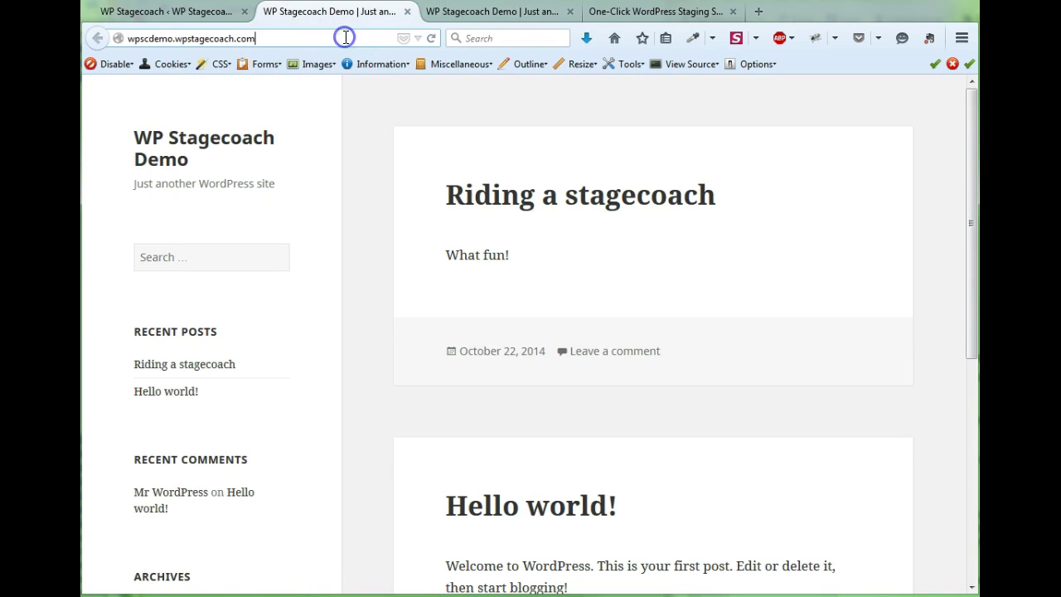
type("/wp-ad")
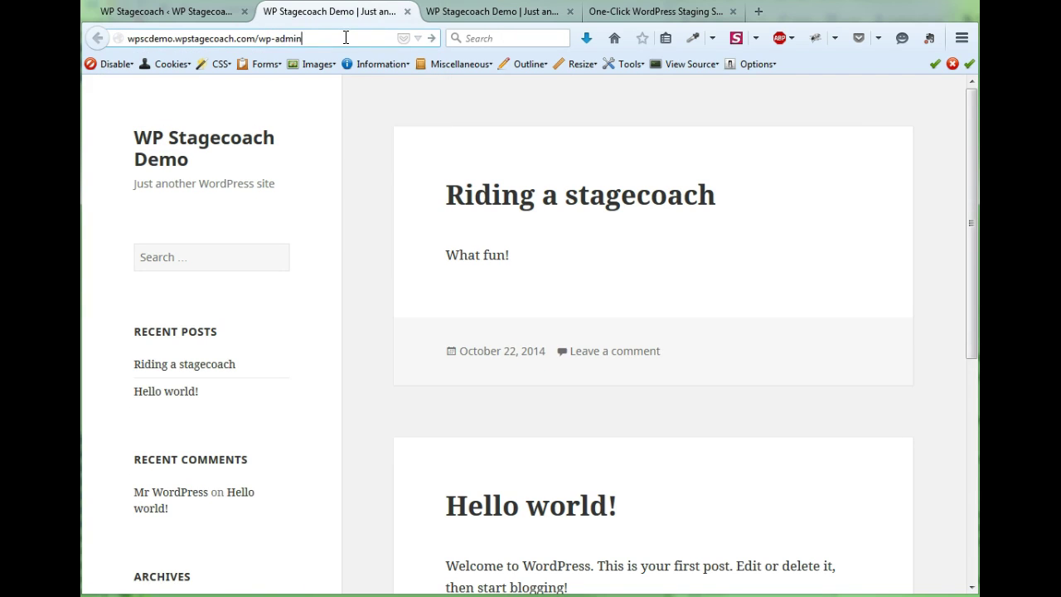
type("min")
key("Return")
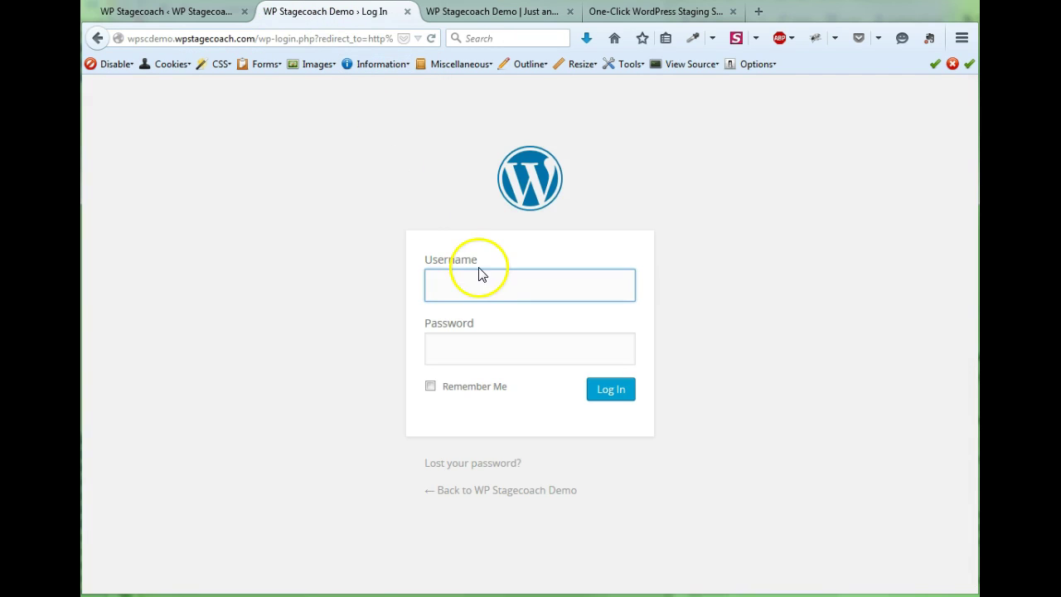
Log in to the staging site's WordPress admin with the account username and password
left_click(481, 285)
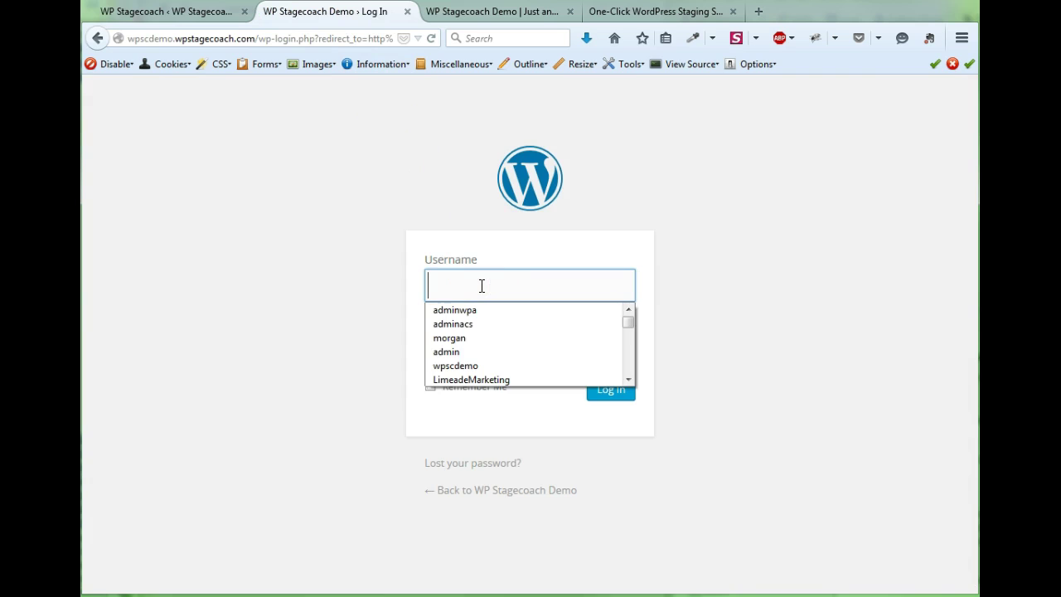
type("wps")
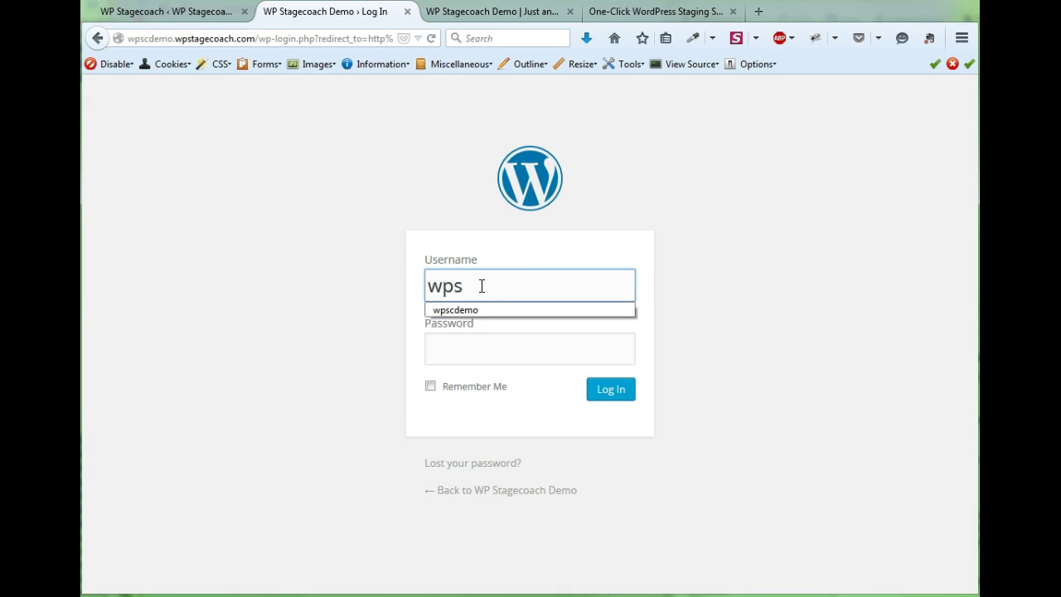
type("cdemo")
key("Tab")
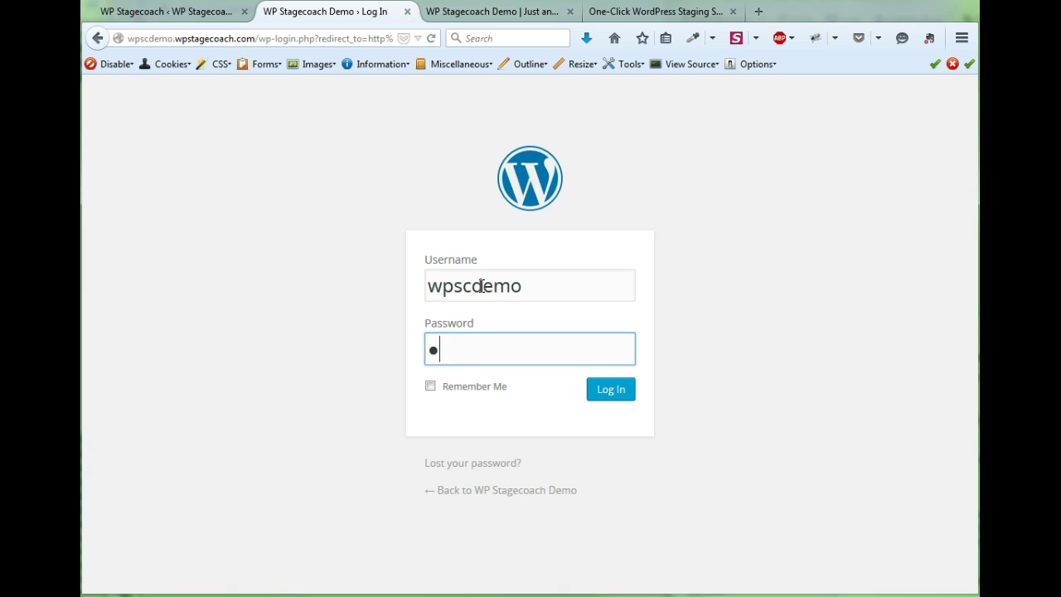
key("Return")
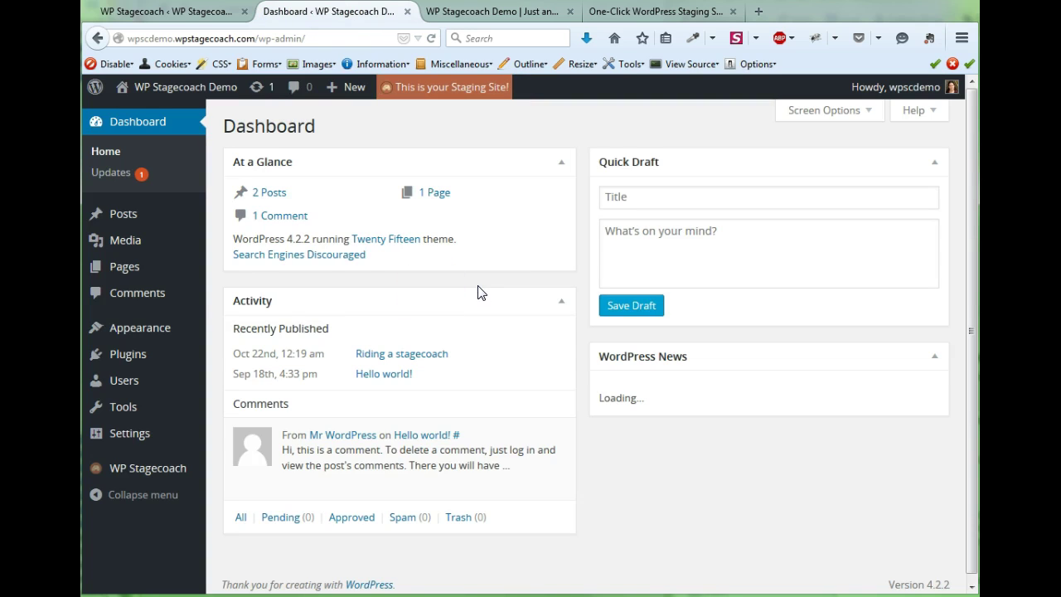
Add a new page titled "No more cowboy coding!" on the staging site and publish it
left_click(124, 273)
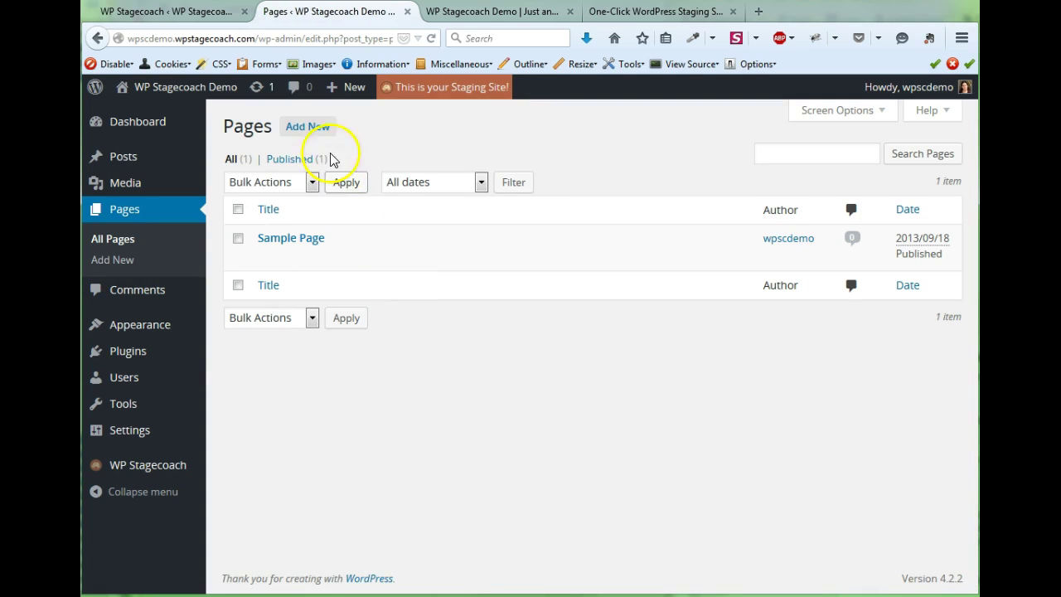
left_click(322, 127)
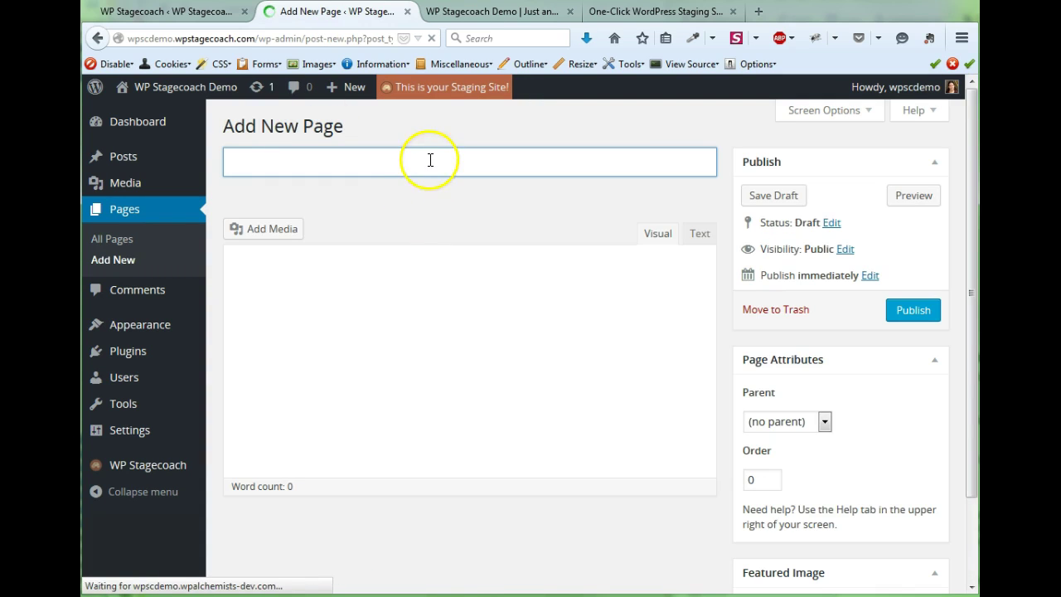
type("No more cowboy coding!")
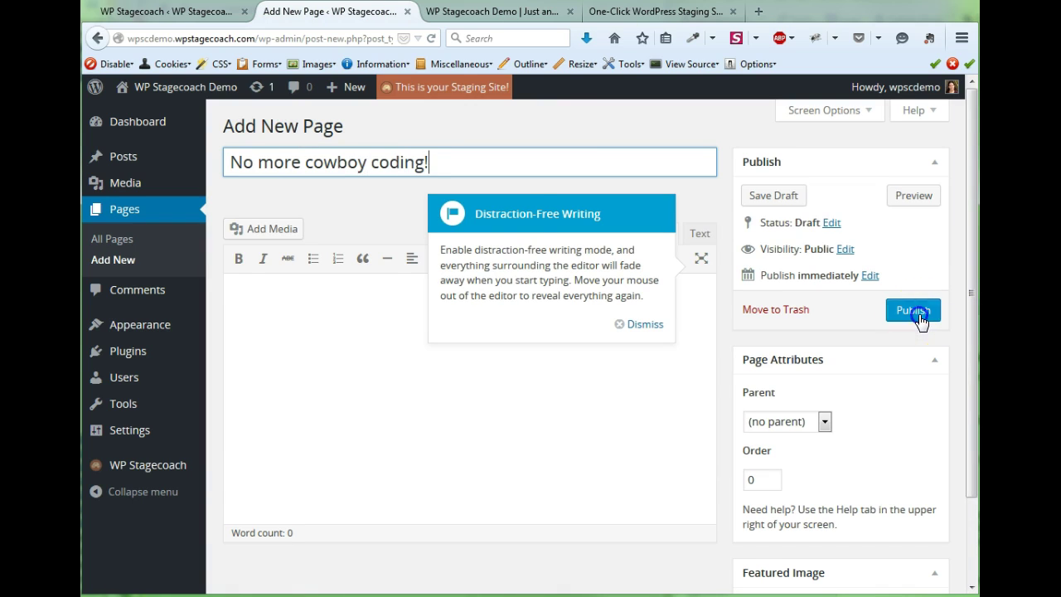
left_click(915, 312)
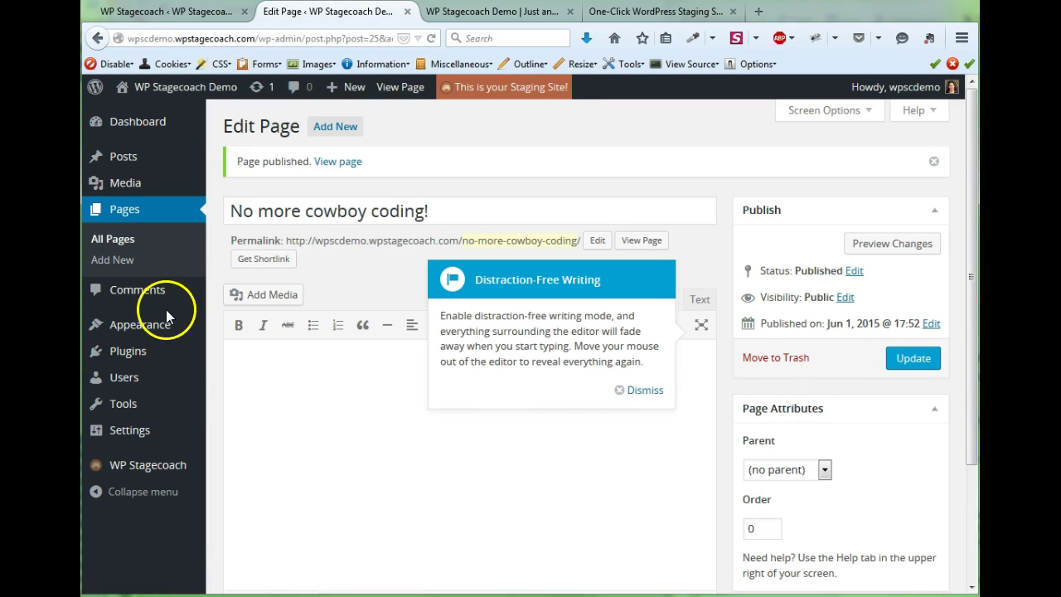
Activate the Twenty Fourteen theme on the staging site
mouse_move(170, 327)
left_click(243, 333)
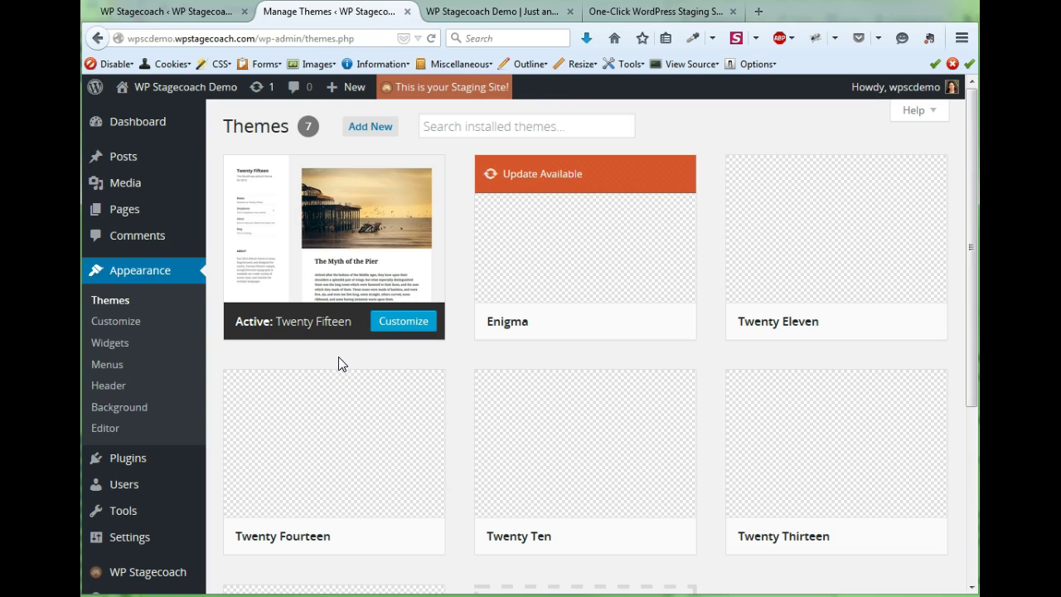
mouse_move(351, 469)
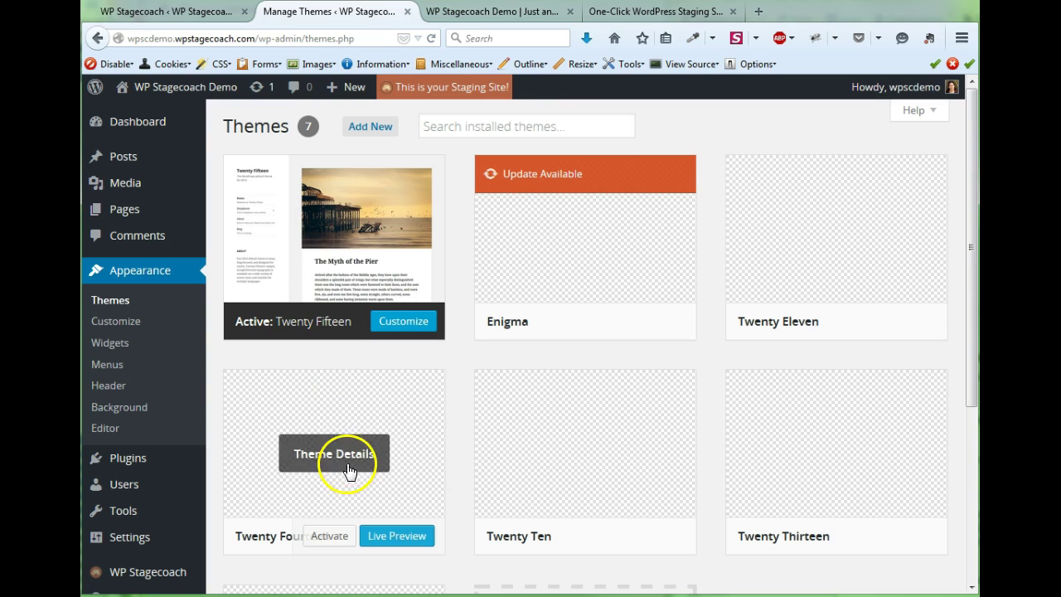
left_click(339, 536)
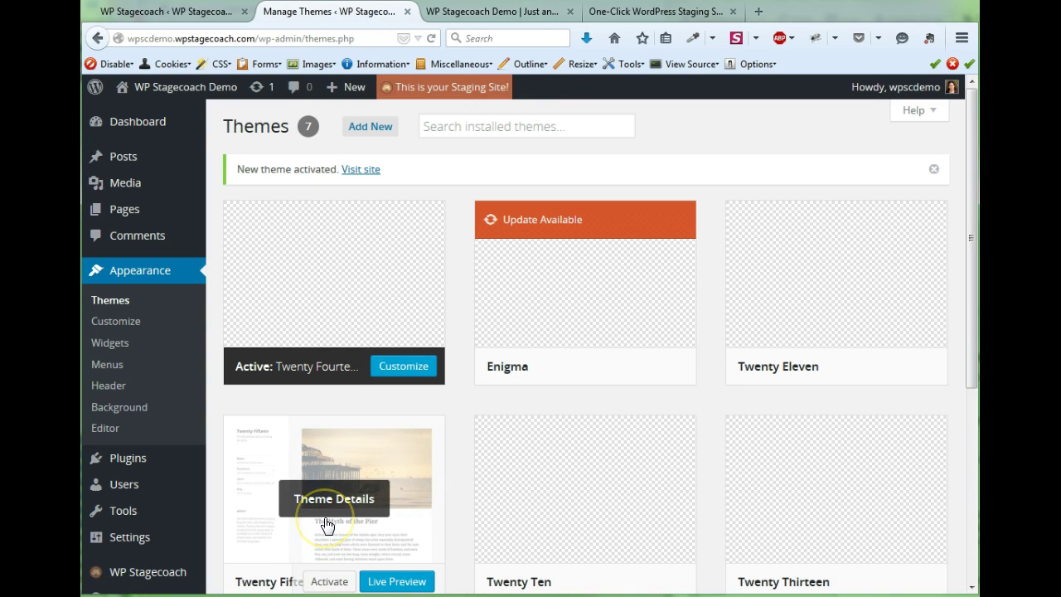
Set the staging site's front page to the static page "No more cowboy coding!" in the Reading settings and save
mouse_move(137, 539)
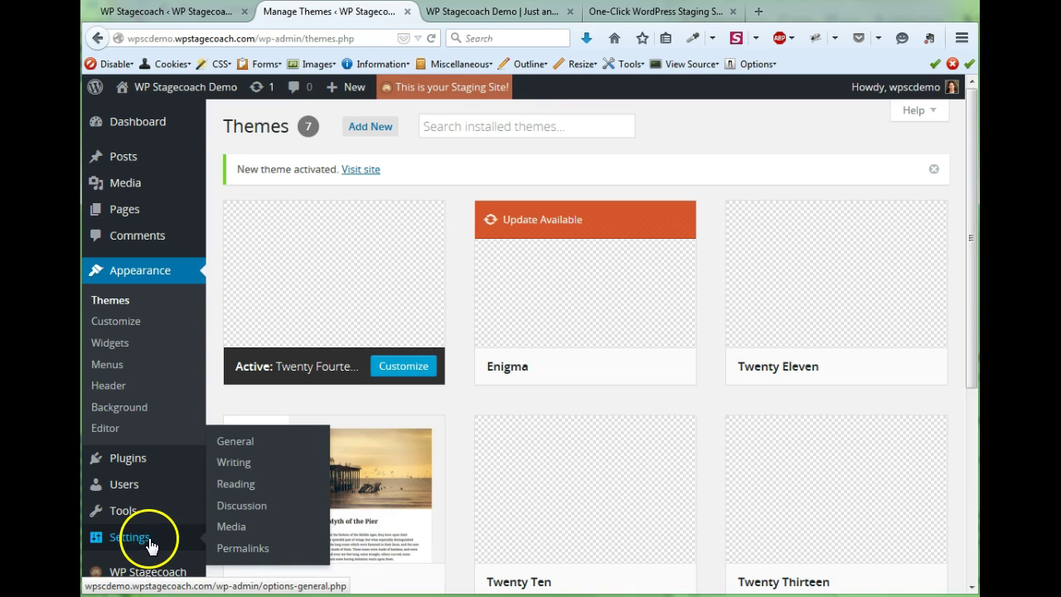
left_click(243, 485)
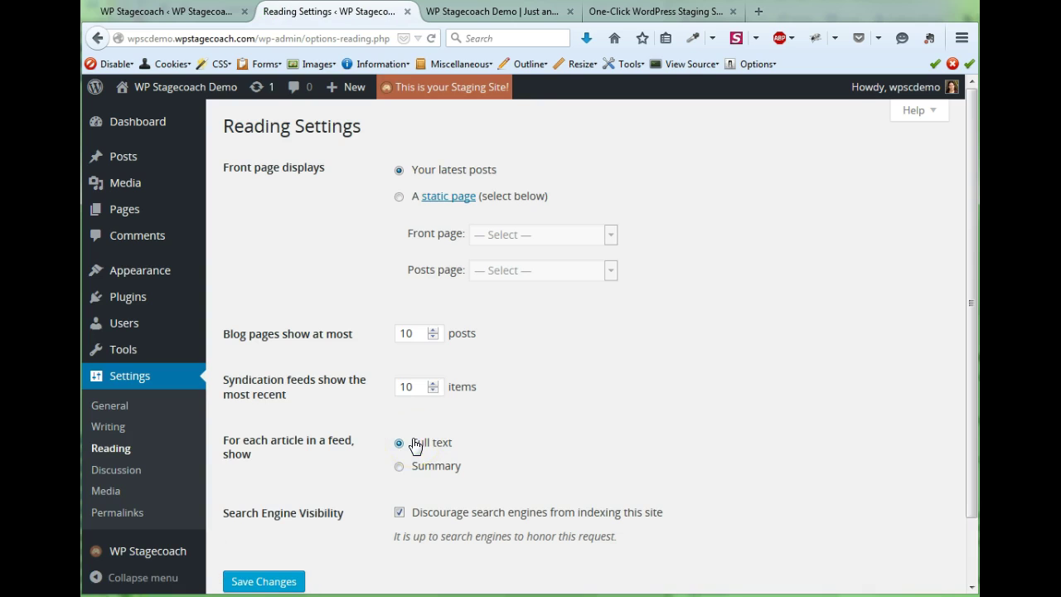
left_click(399, 196)
left_click(560, 236)
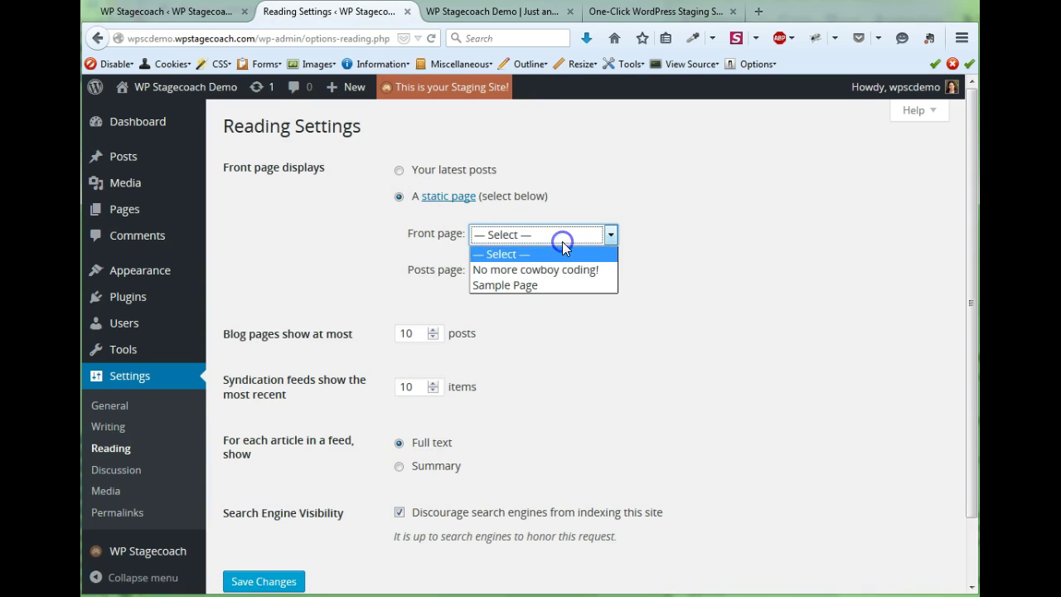
left_click(553, 272)
left_click(267, 578)
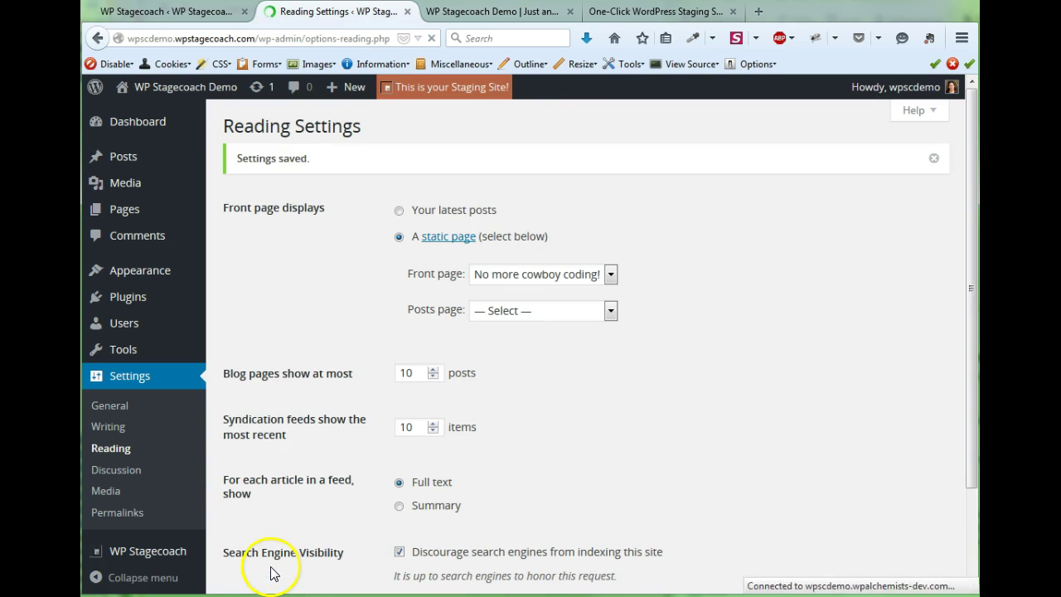
Open the staging site's front end in a new tab to review the new theme and front page
mouse_move(171, 91)
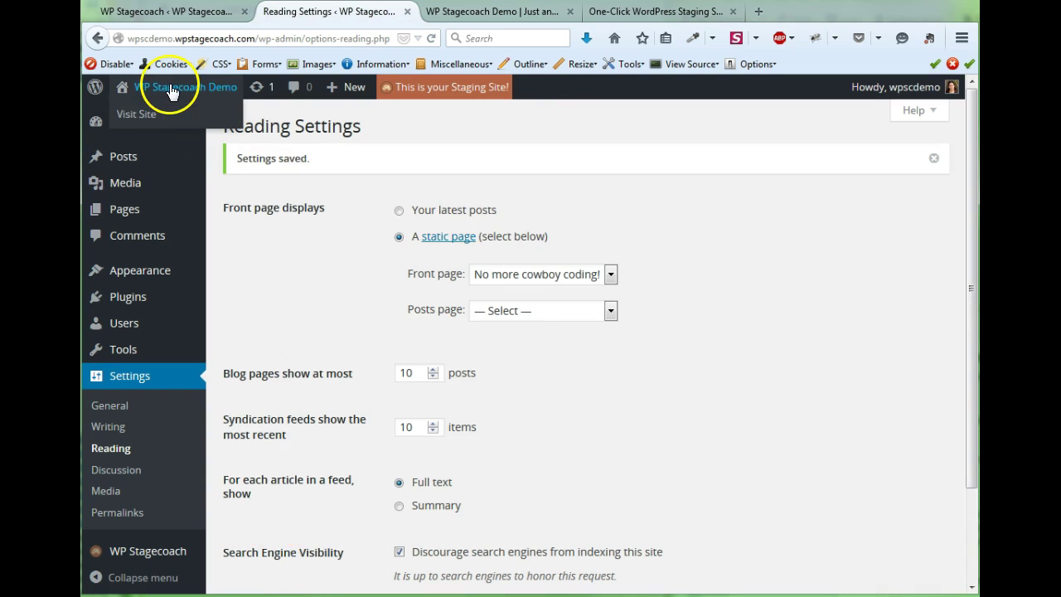
middle_click(136, 113)
left_click(475, 14)
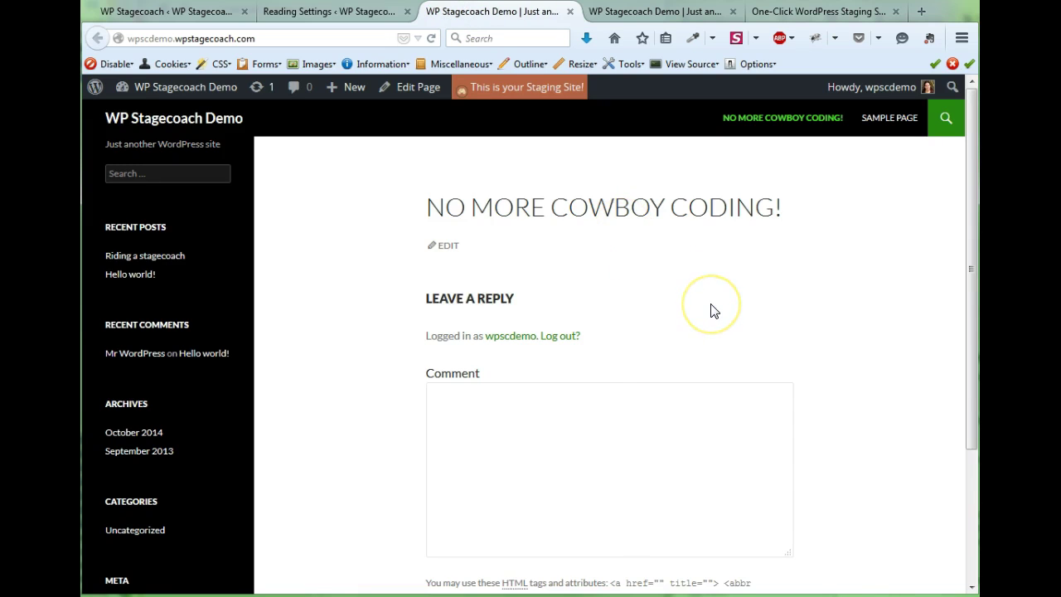
Check for staging site changes in the live site's WP Stagecoach plugin and import all changes with the One-Click Import
scroll(710, 311, "down", 4)
scroll(710, 308, "up", 4)
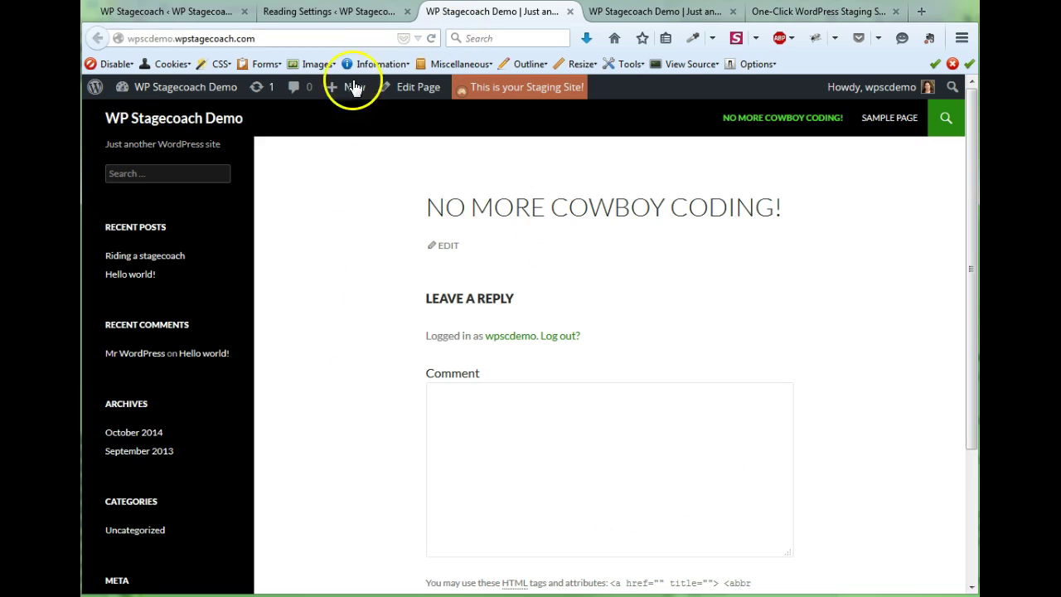
left_click(342, 12)
left_click(172, 14)
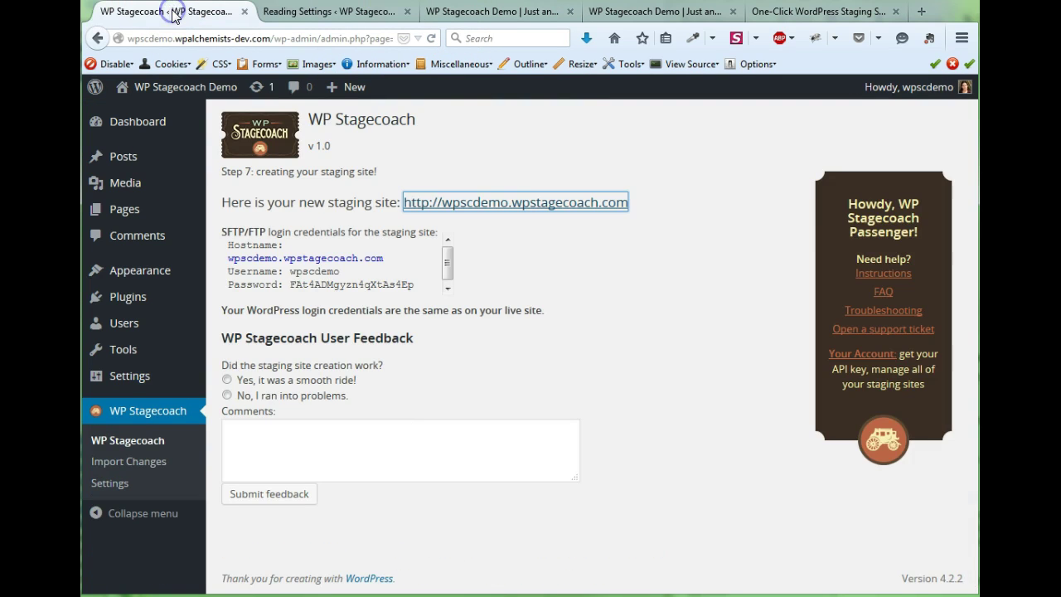
left_click(141, 468)
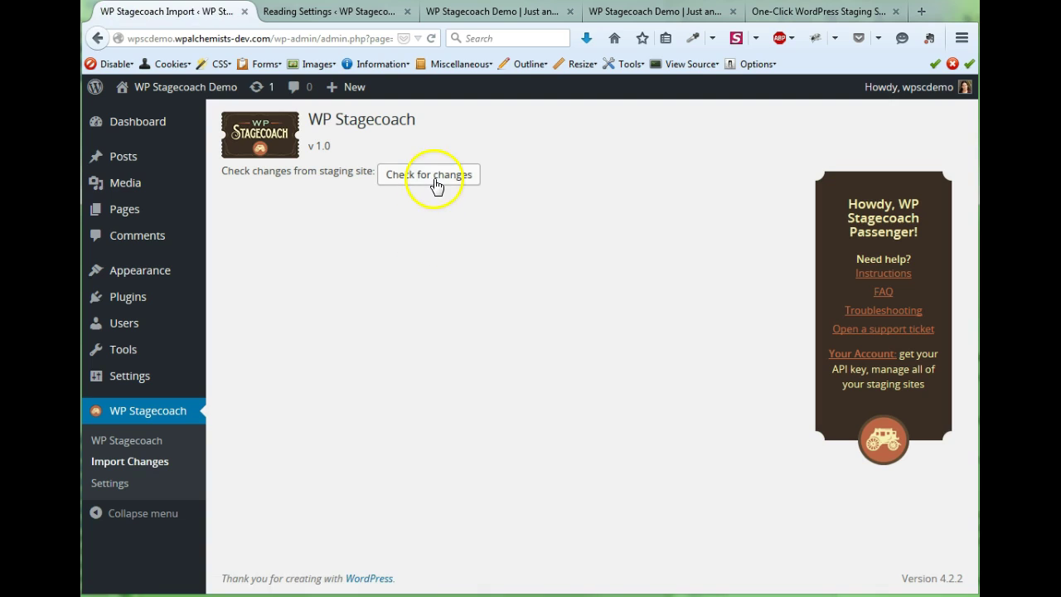
left_click(433, 177)
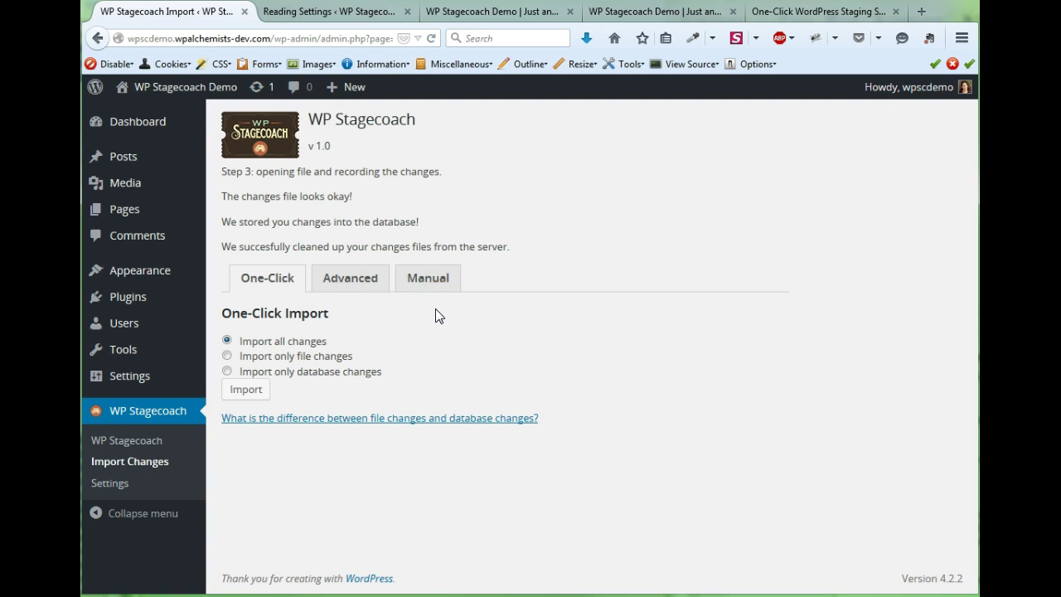
left_click(246, 389)
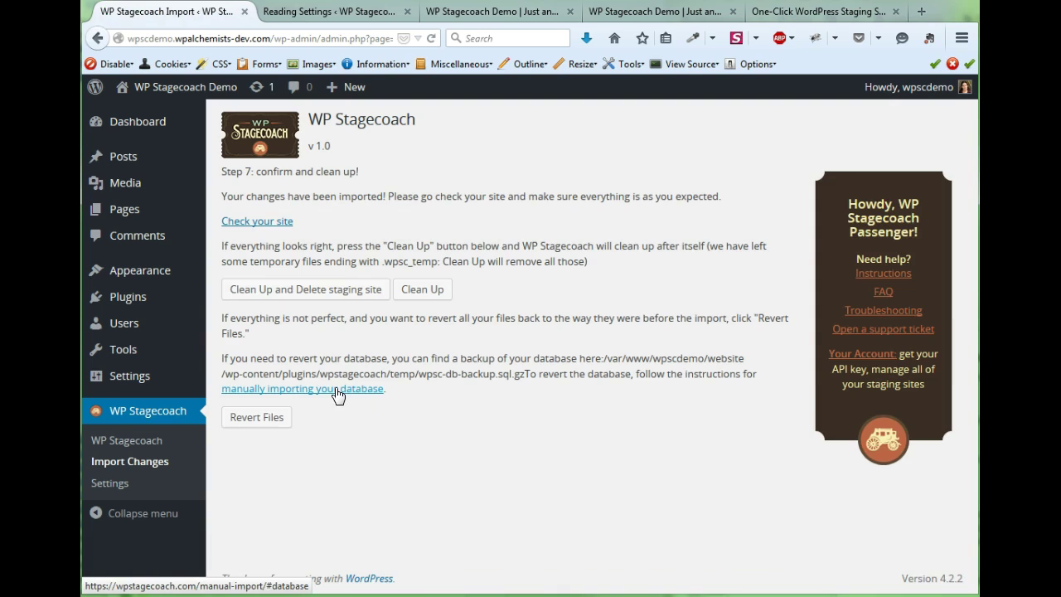
Reload the live site's front end to check the imported theme and front page against the staging site
left_click(259, 221)
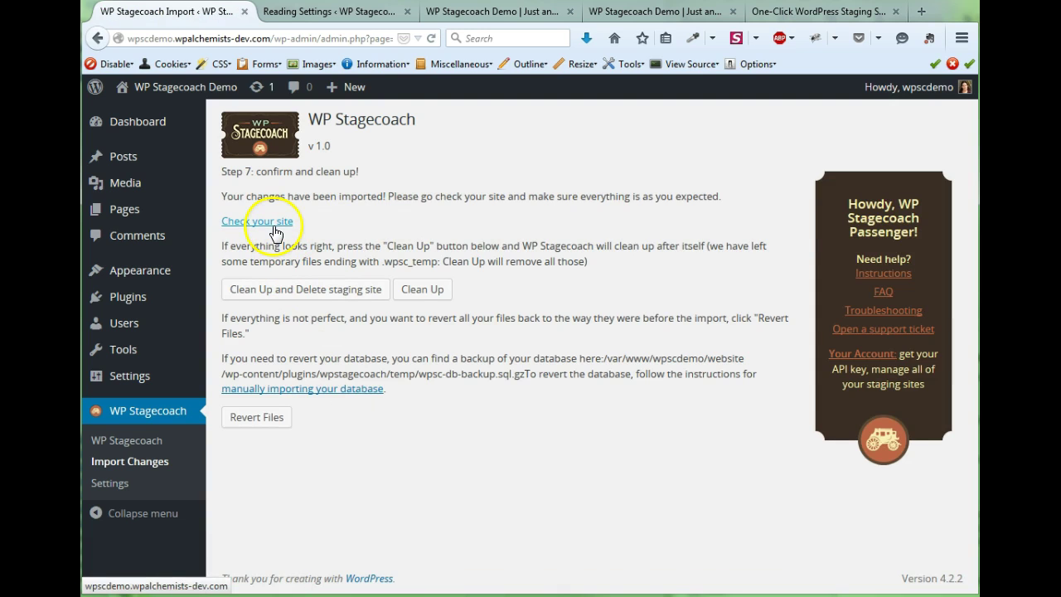
left_click(464, 13)
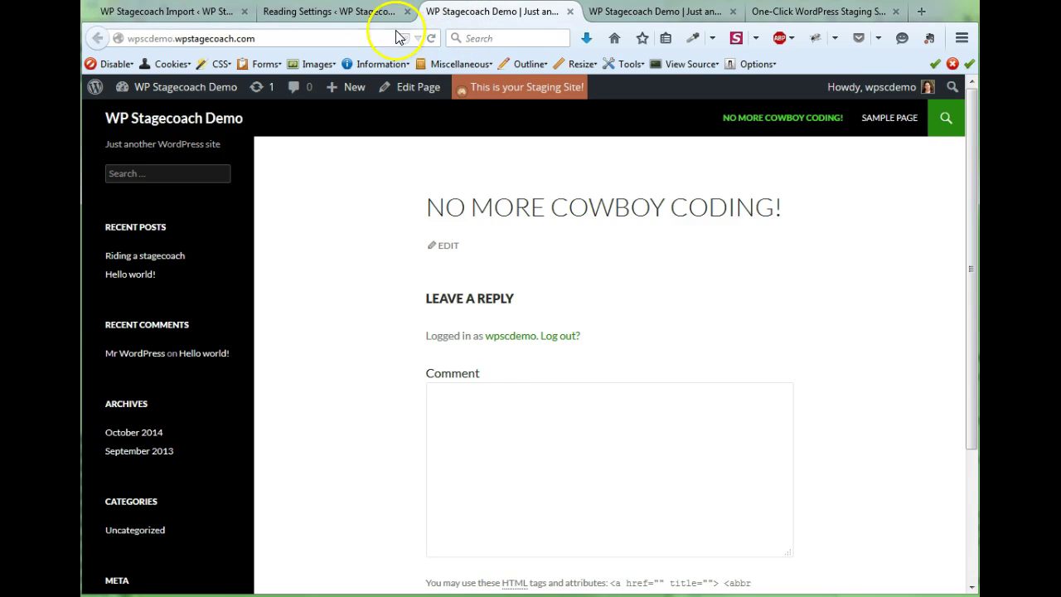
left_click(692, 11)
left_click(431, 38)
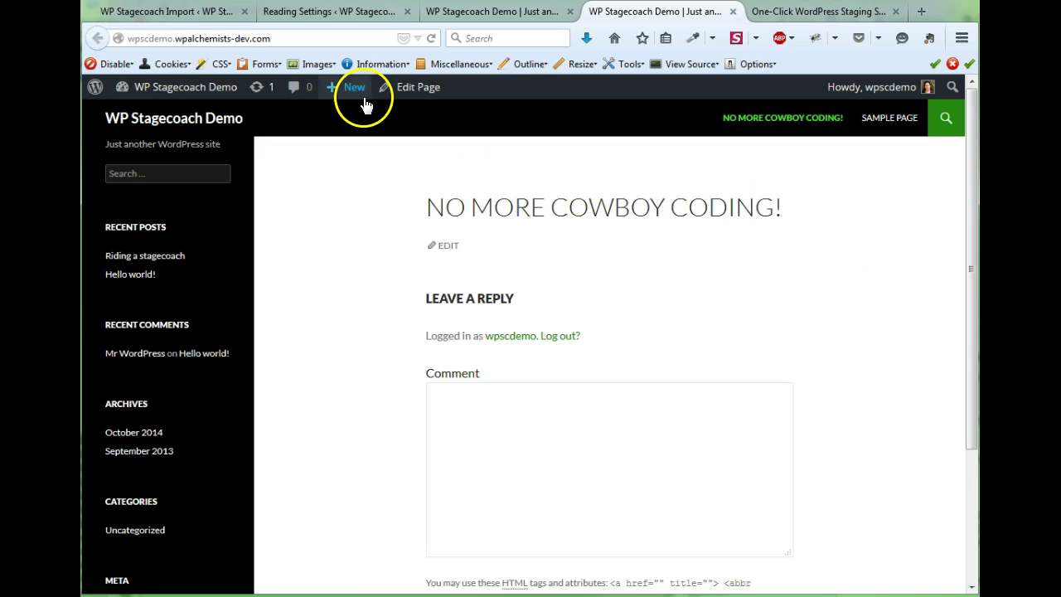
Clean up the import's temporary files and delete the staging site in WP Stagecoach, confirming the deletion
left_click(147, 12)
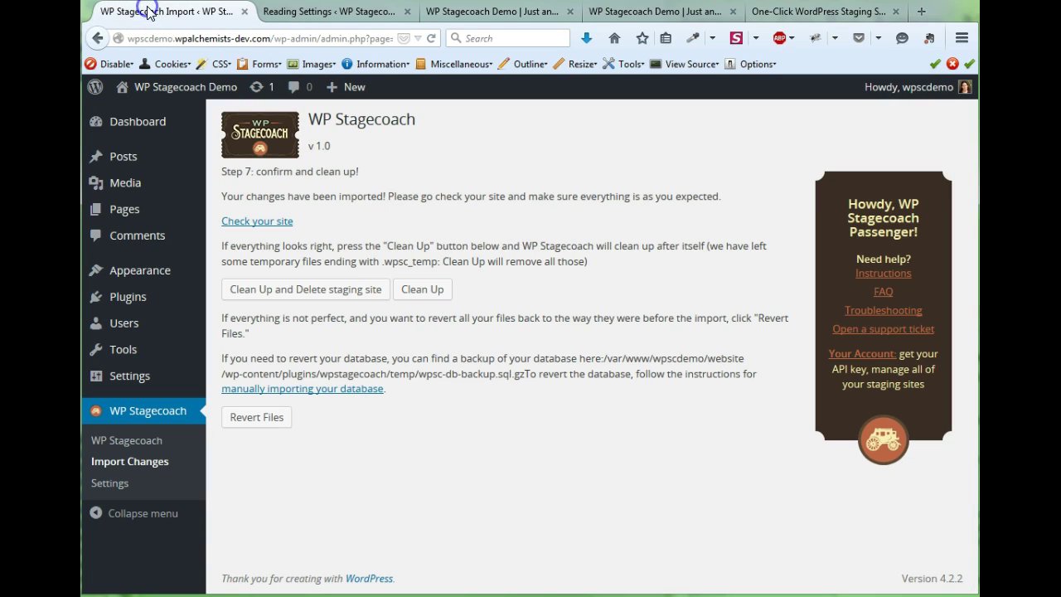
left_click(340, 296)
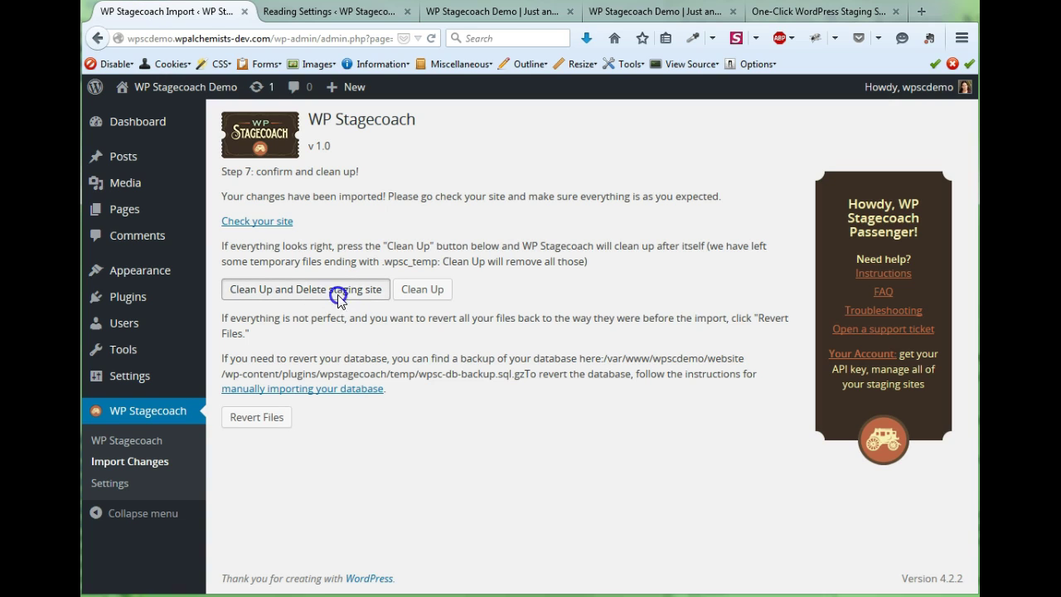
left_click(557, 300)
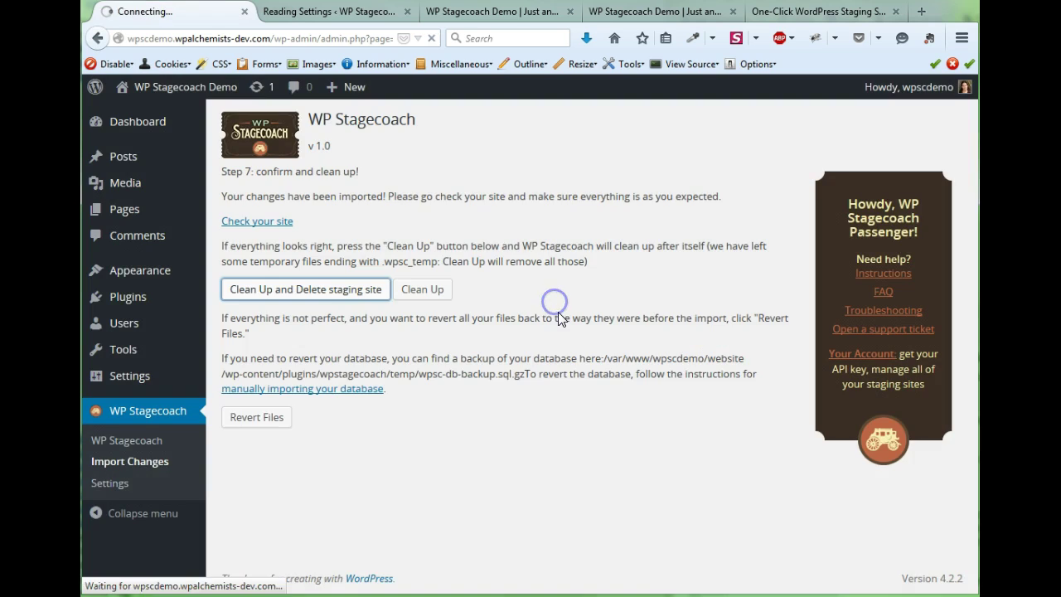